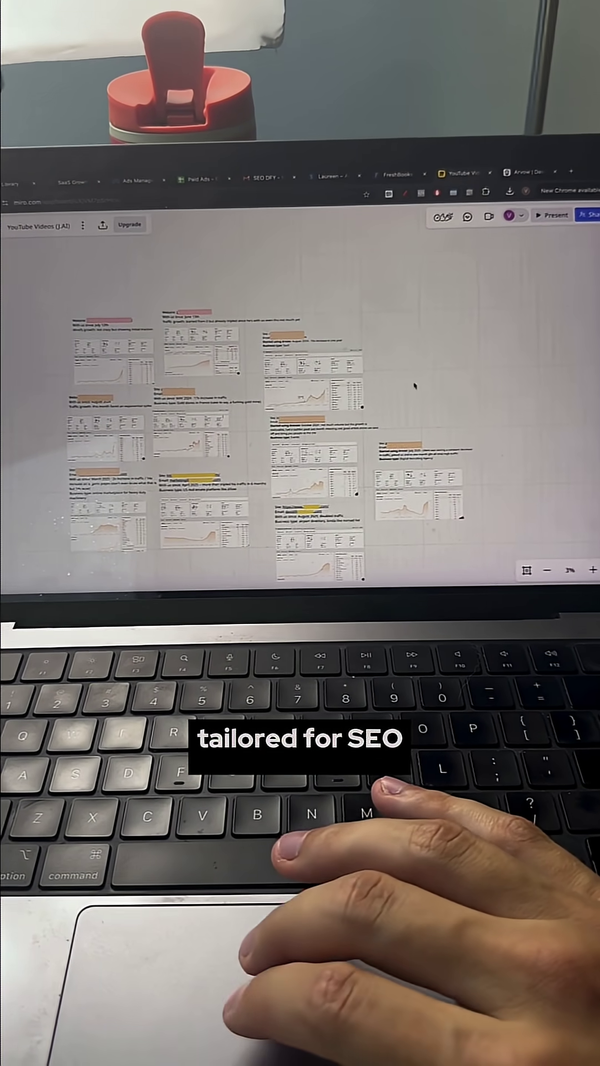
pyautogui.scroll(5, 441, 399)
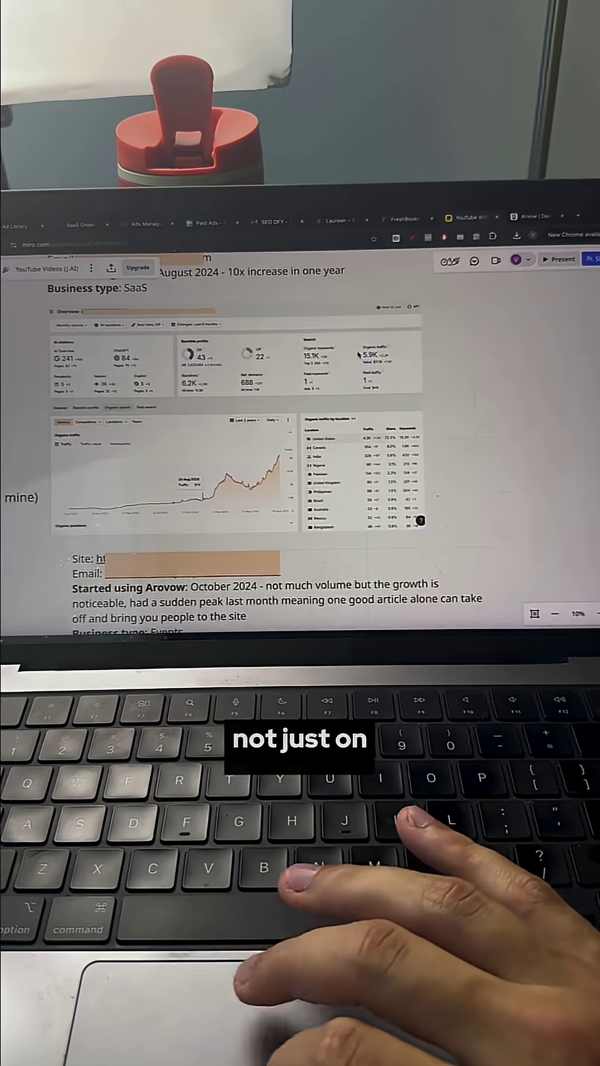
pyautogui.scroll(5, 355, 344)
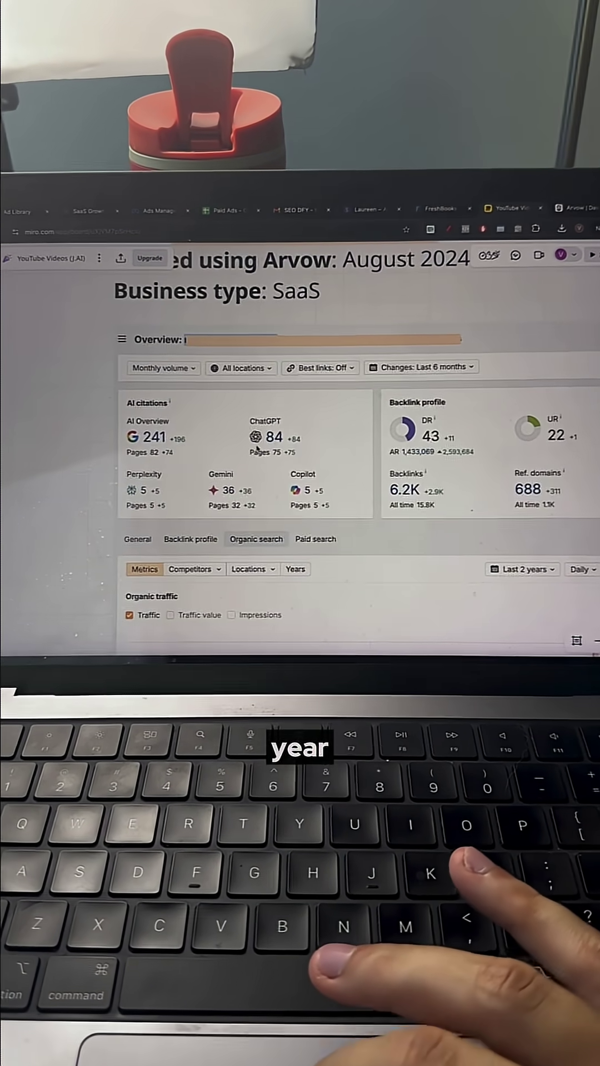
pyautogui.scroll(5, 257, 449)
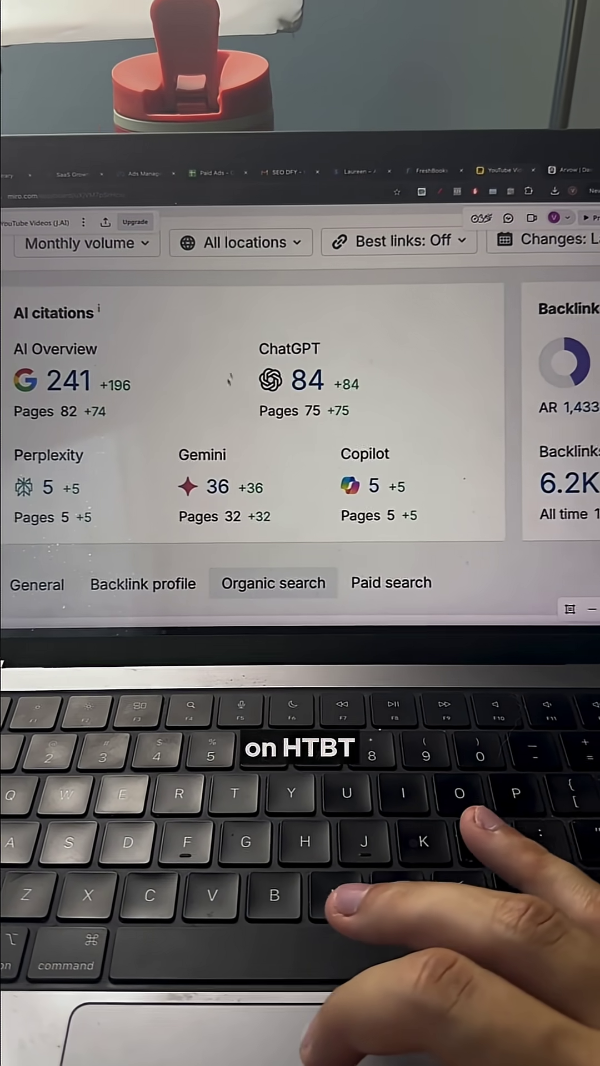
pyautogui.scroll(-3, 331, 451)
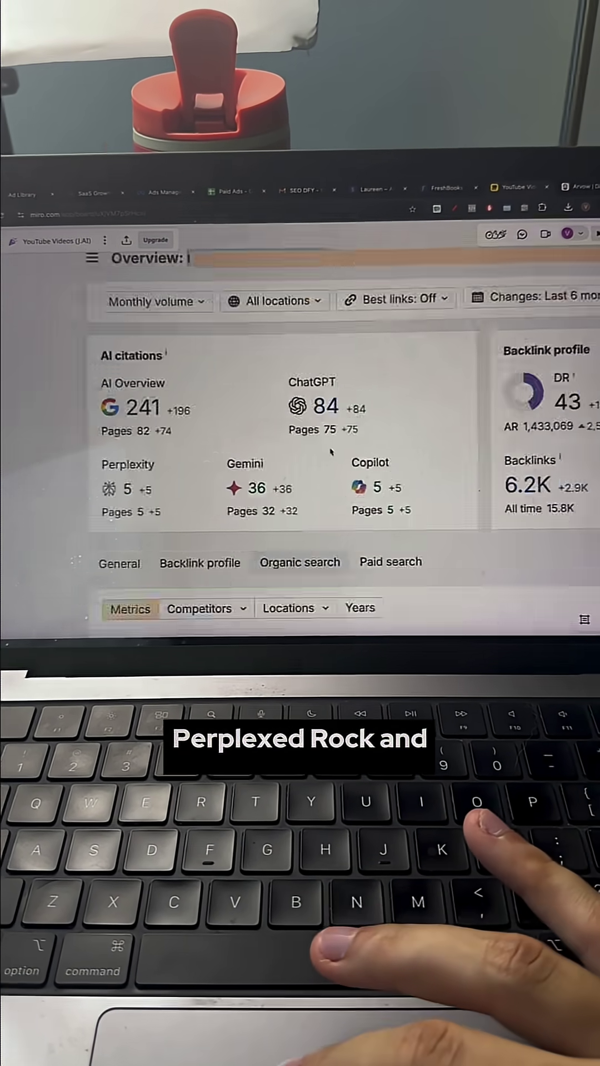
pyautogui.scroll(-5, 331, 450)
pyautogui.scroll(-5, 331, 450)
pyautogui.scroll(-3, 278, 432)
pyautogui.scroll(-3, 278, 432)
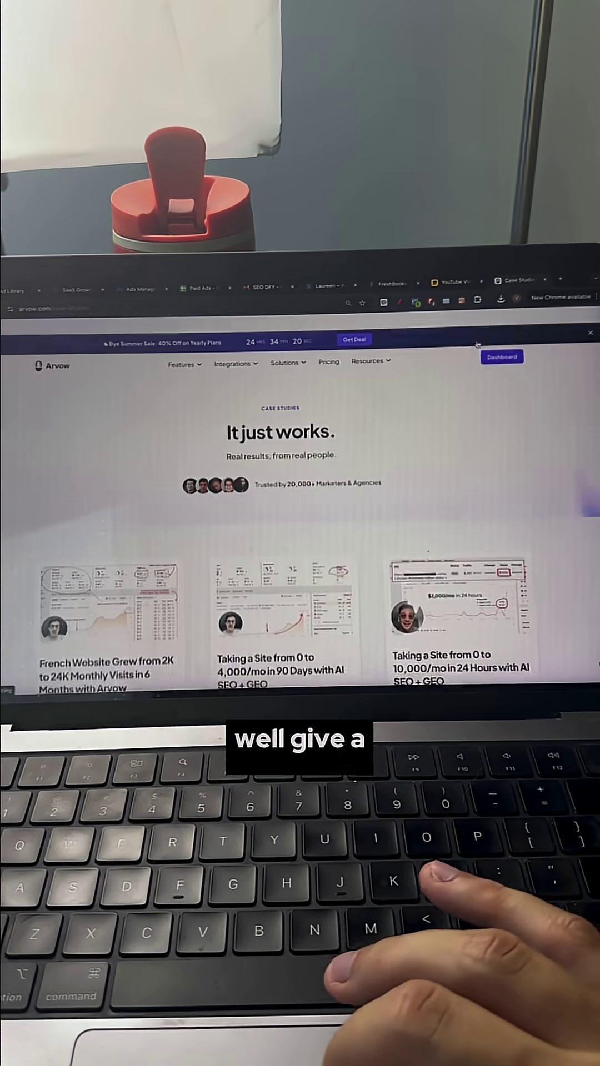
# - Go from the Arvow case studies page to the Dashboard to reach Generate Articles
pyautogui.click(503, 346)
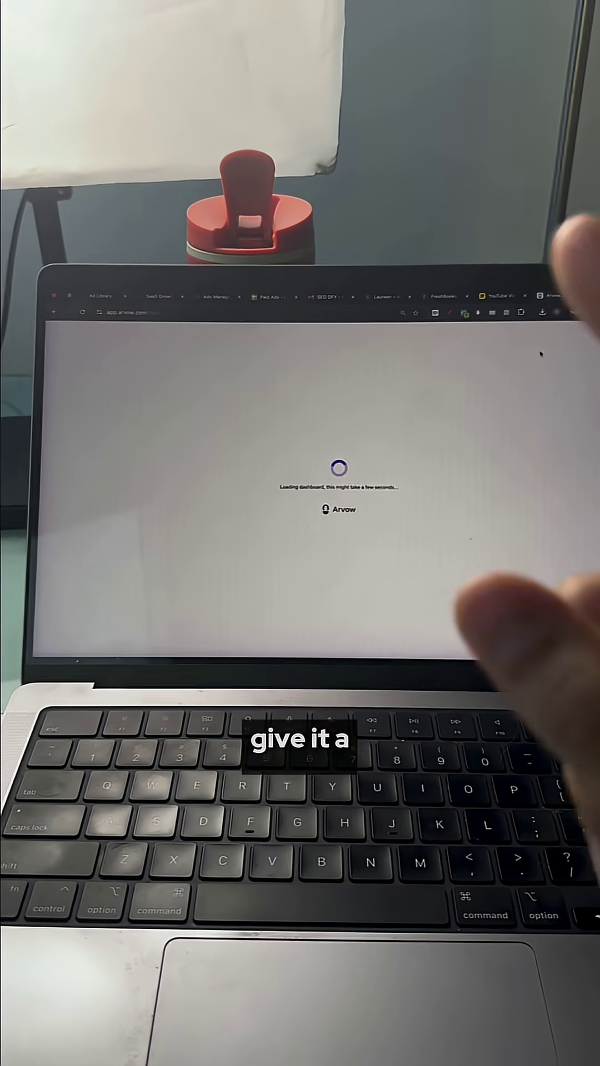